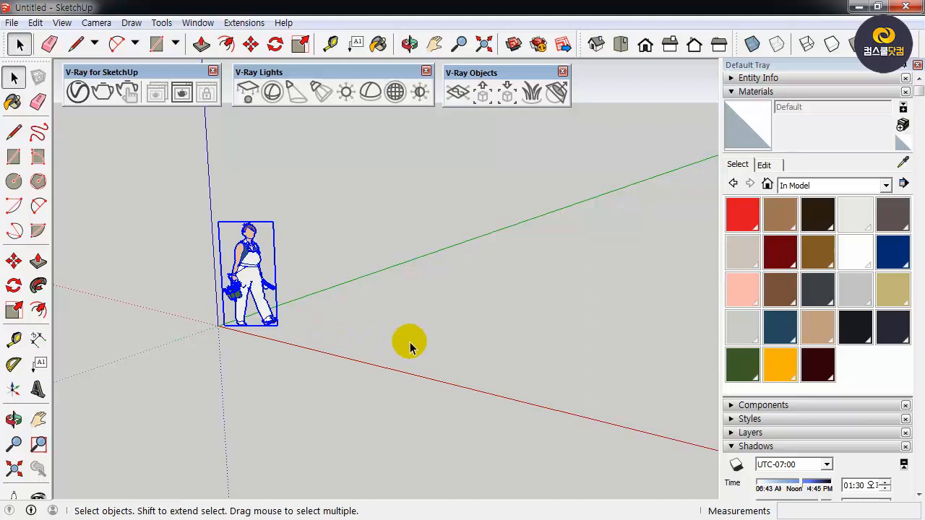
Step: Delete the default human figure standing at the model origin
click(255, 271)
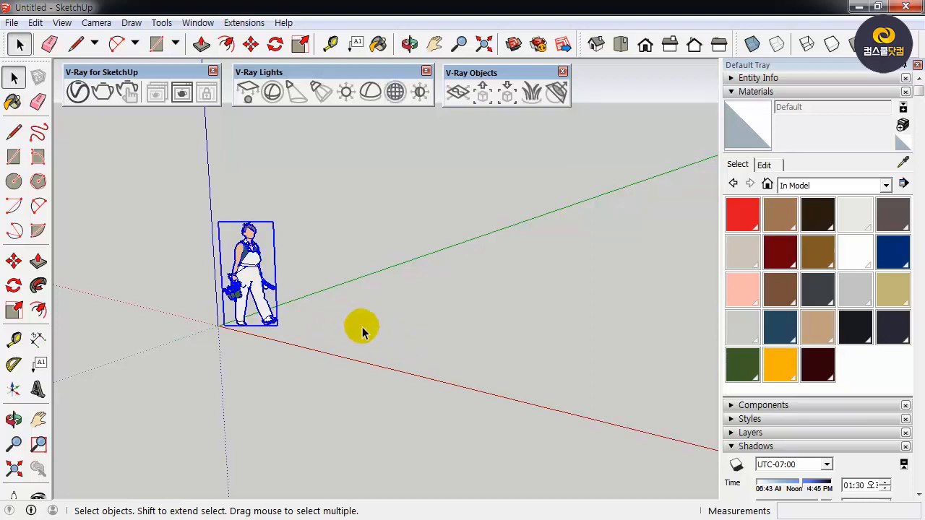
key(Delete)
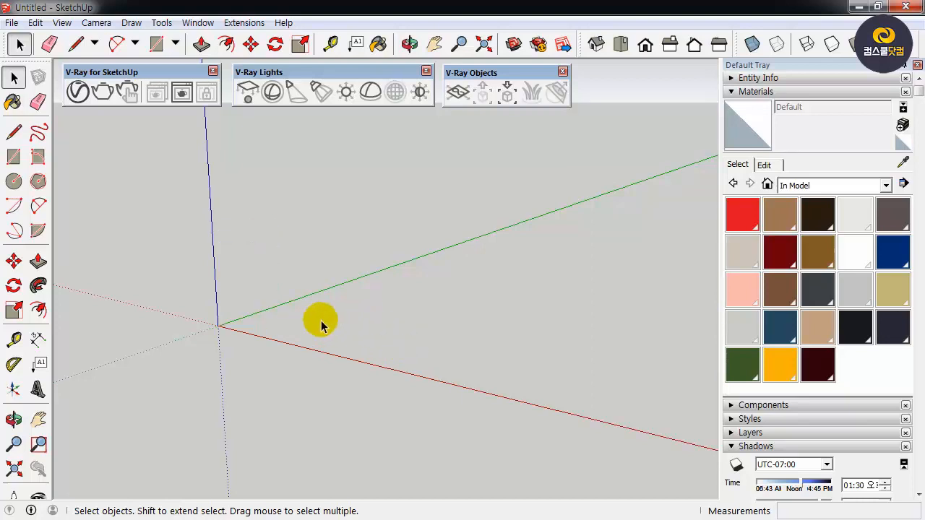
Step: Draw a hexagon with the Polygon tool on the ground plane between the red and green axes
key(o)
drag(340, 329, 326, 361)
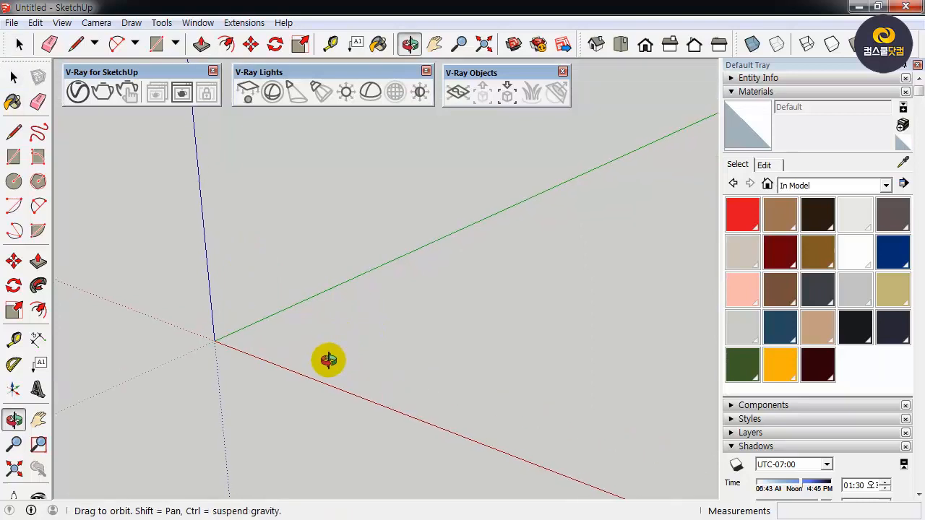
key(space)
middle_drag(313, 382, 338, 375)
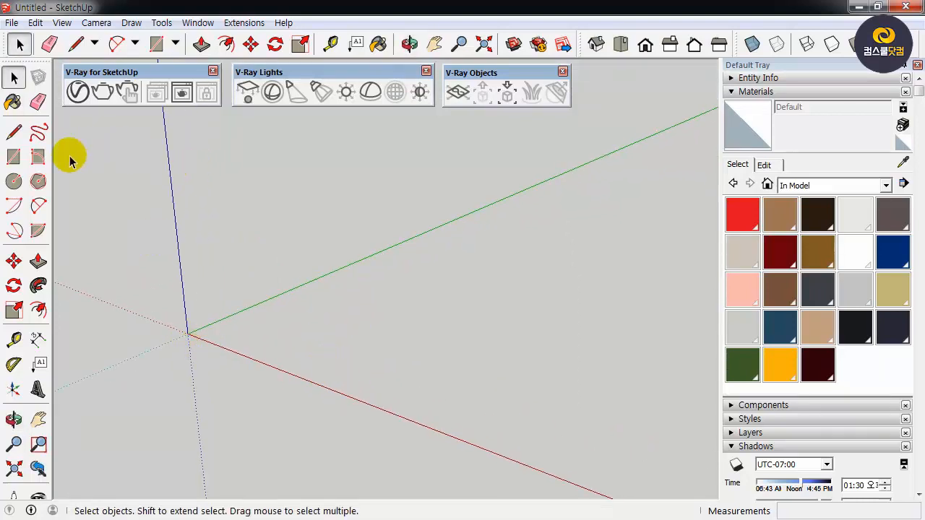
click(41, 188)
click(377, 323)
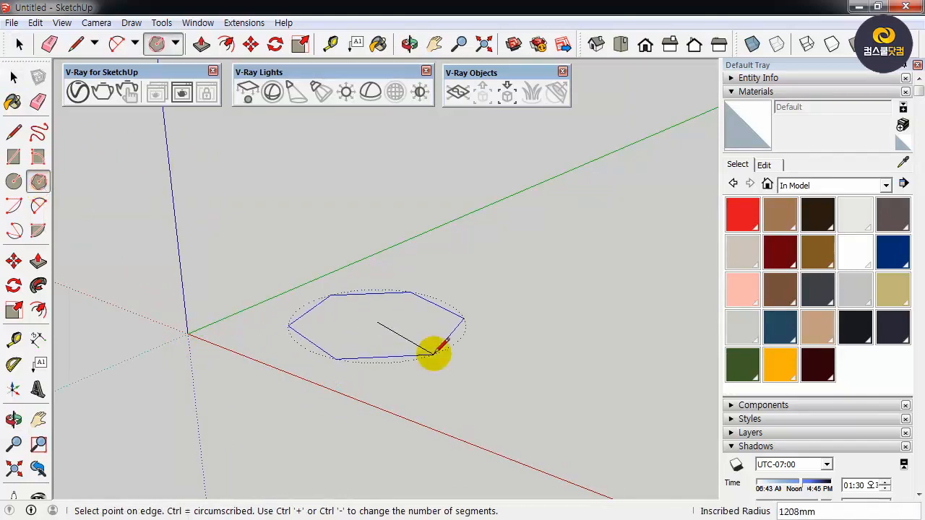
click(438, 338)
Step: Push/Pull the hexagon face upward by about 2219 mm into a prism
click(39, 261)
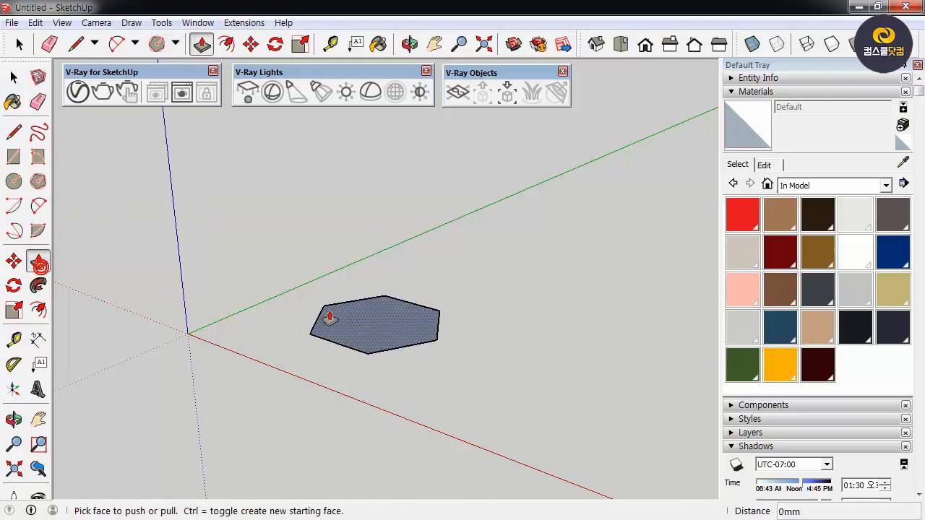
click(372, 331)
click(368, 190)
middle_drag(390, 253, 387, 347)
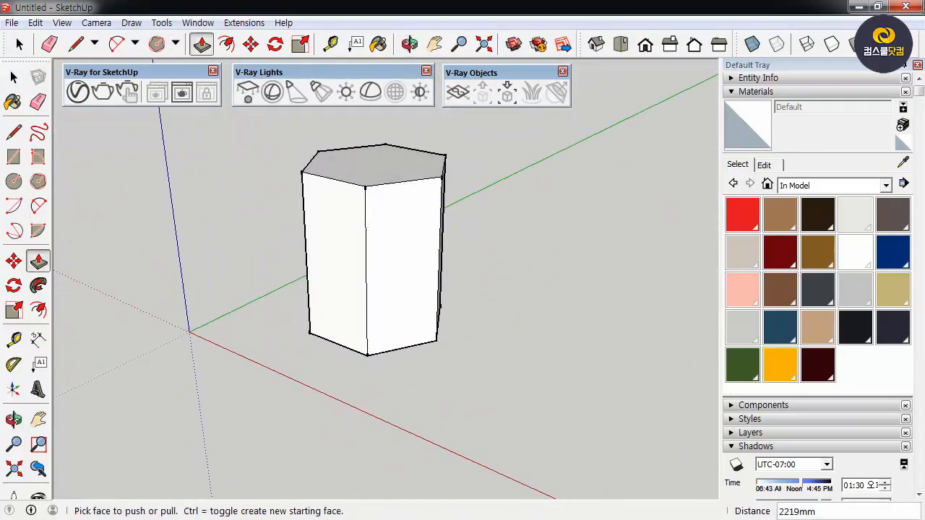
Step: Open the V-Ray Asset Editor with its full material list in view
click(16, 81)
scroll(299, 242, up, 1)
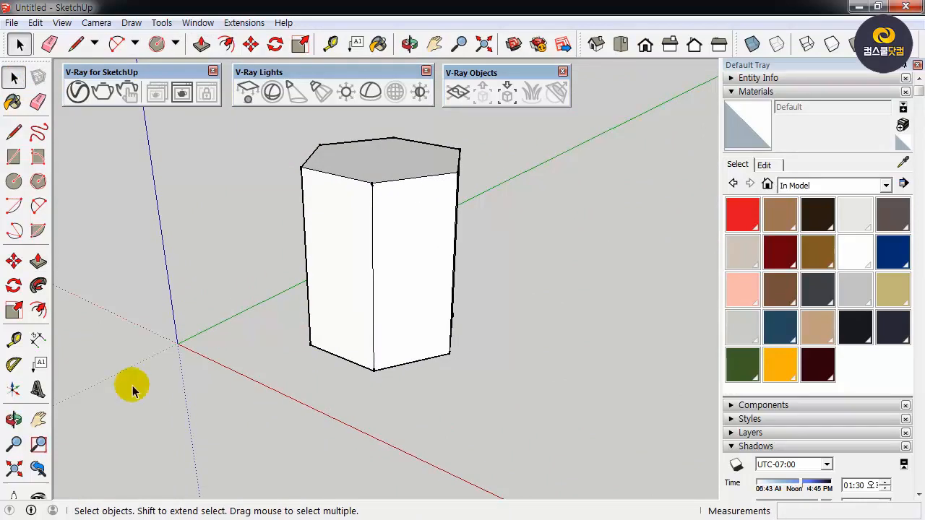
click(39, 419)
drag(325, 321, 302, 358)
middle_drag(310, 353, 307, 315)
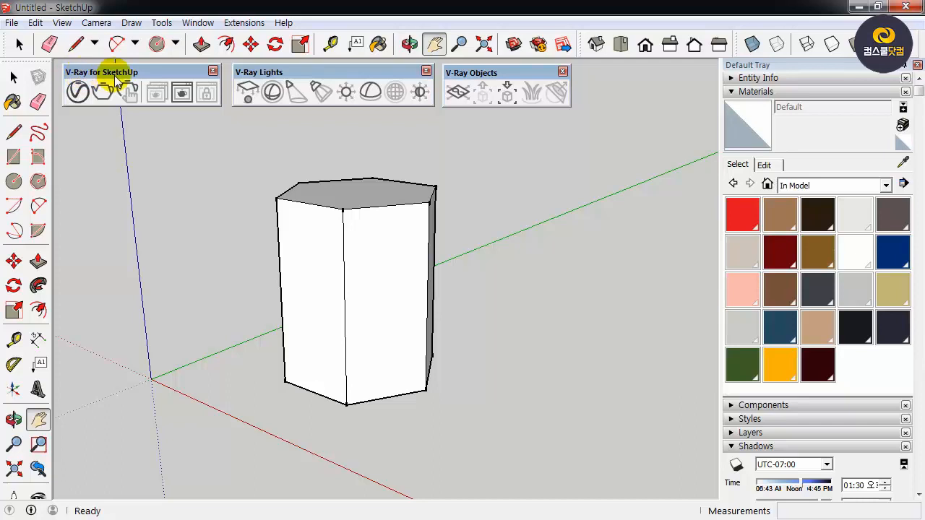
click(76, 92)
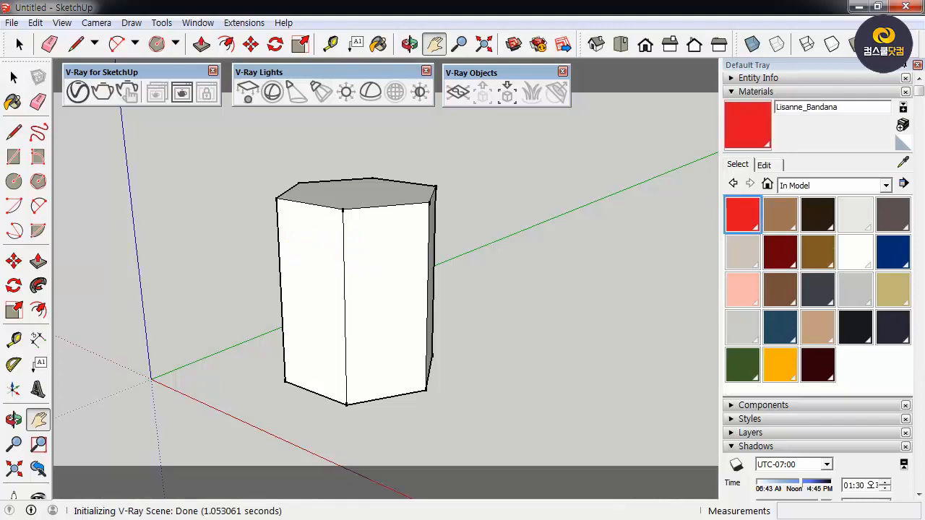
drag(316, 135, 355, 84)
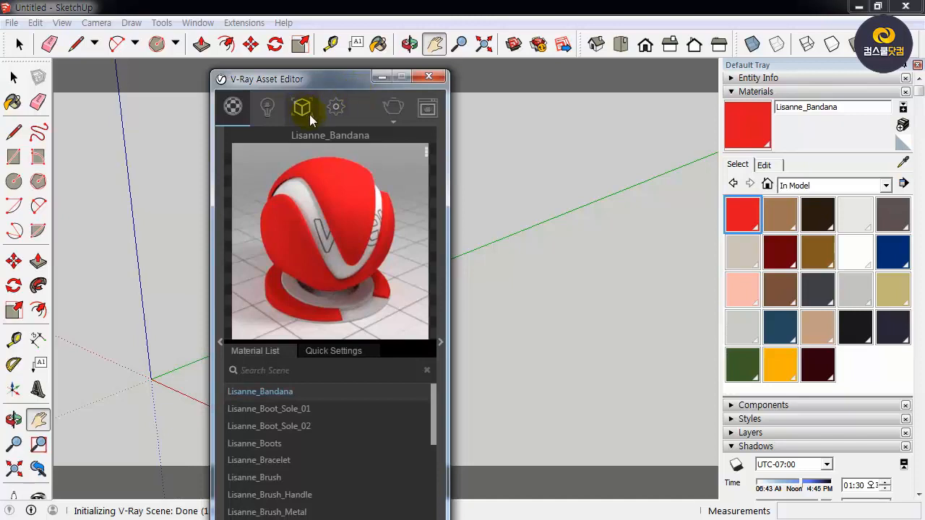
drag(312, 80, 316, 29)
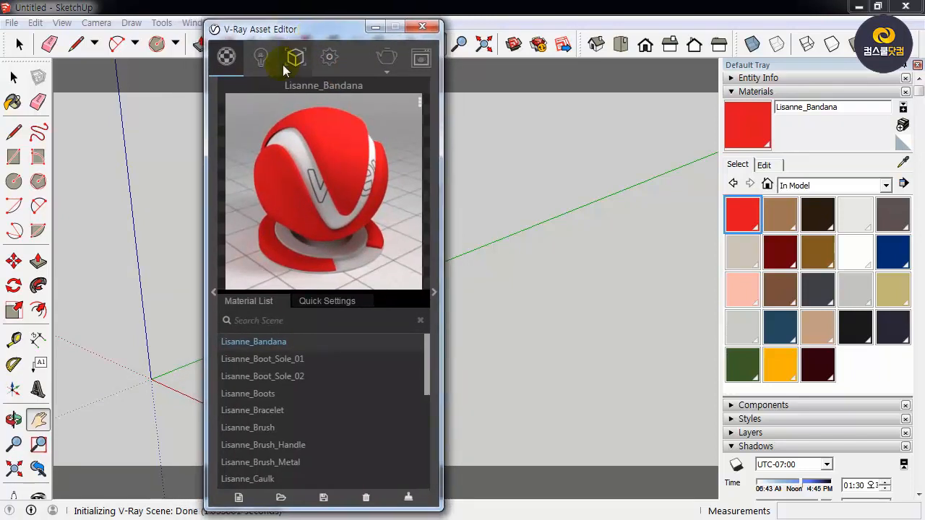
click(233, 63)
click(223, 67)
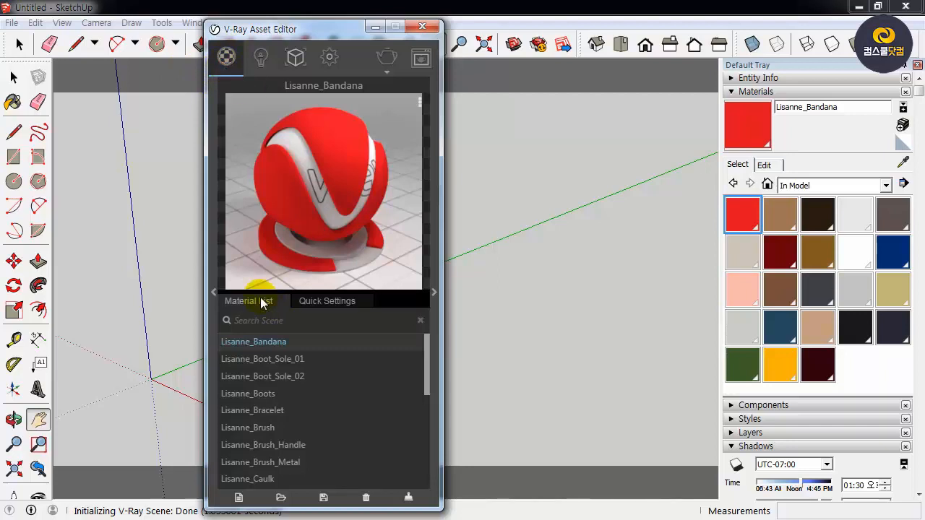
Step: Preview the Lisanne_Boot_Sole_01, Lisanne_Boot_Sole_02, Lisanne_Boots and Lisanne_Bracelet materials one after another
click(266, 357)
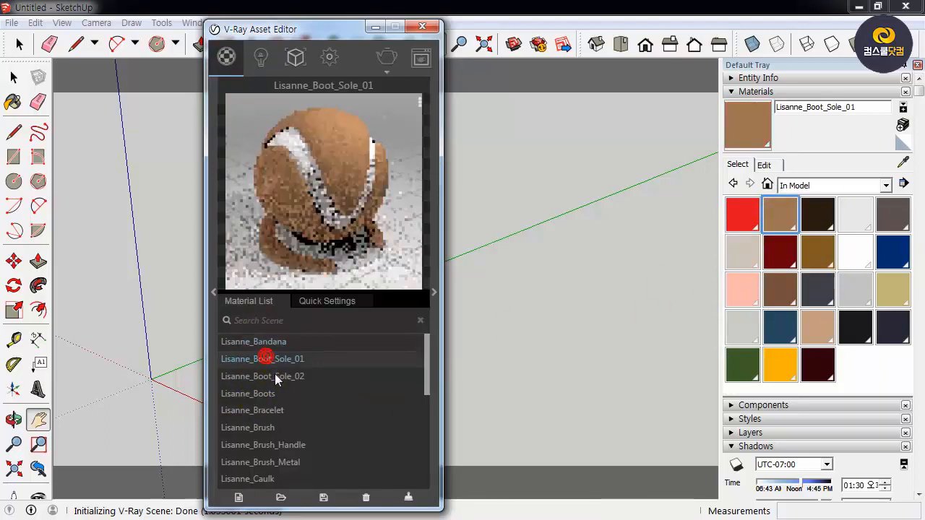
click(275, 376)
click(256, 393)
click(270, 410)
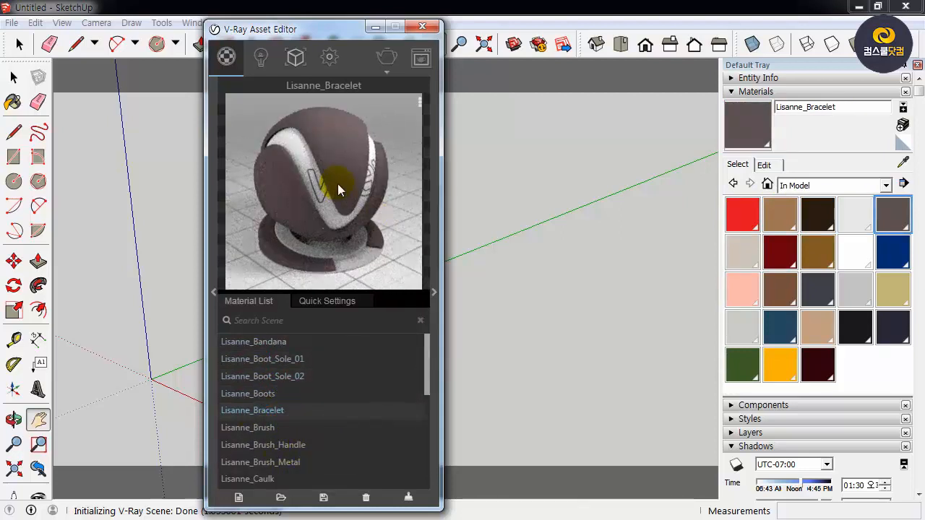
Step: Expand the material settings in the Asset Editor and show the VRayBRDF parameters of Lisanne_Bandana
drag(307, 31, 211, 28)
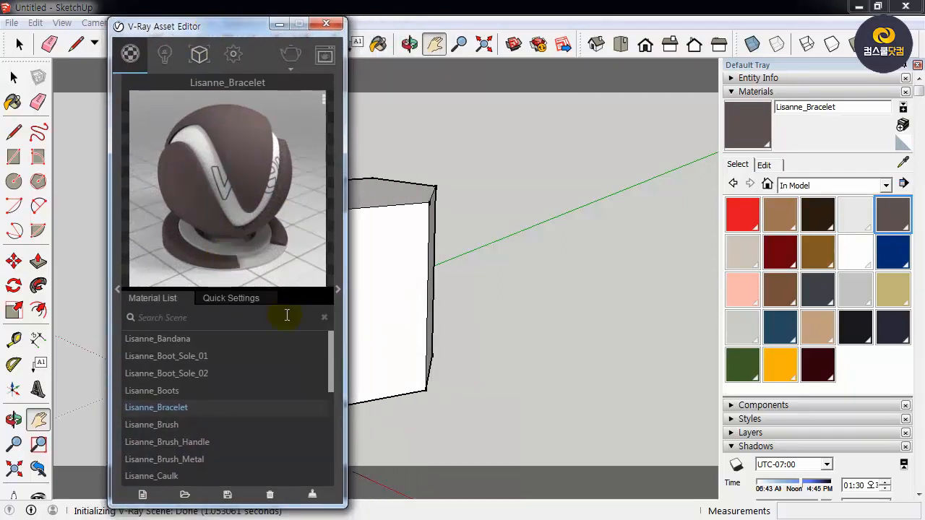
click(340, 290)
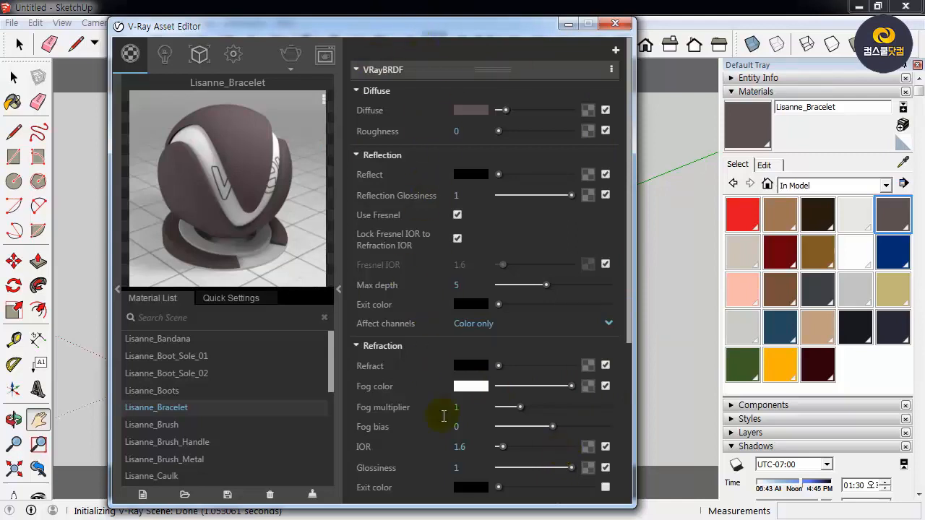
drag(630, 125, 617, 69)
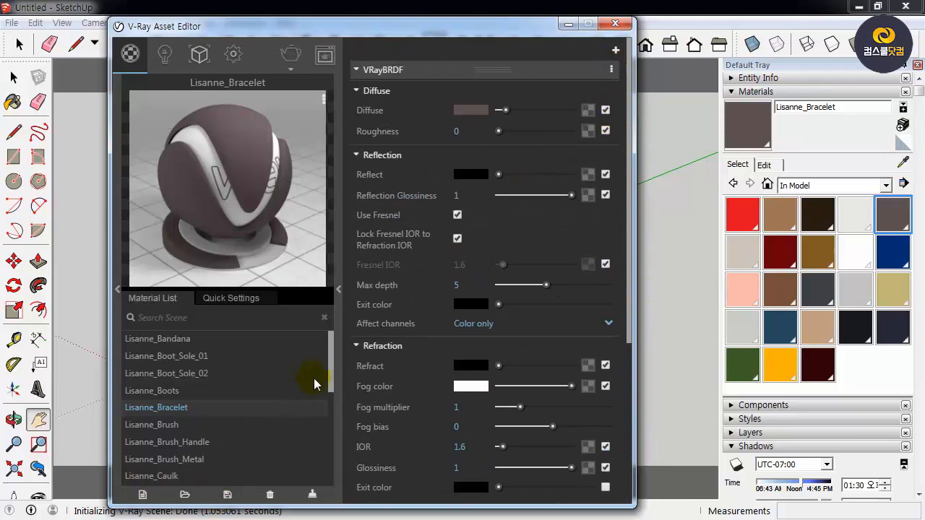
drag(329, 362, 329, 325)
click(159, 340)
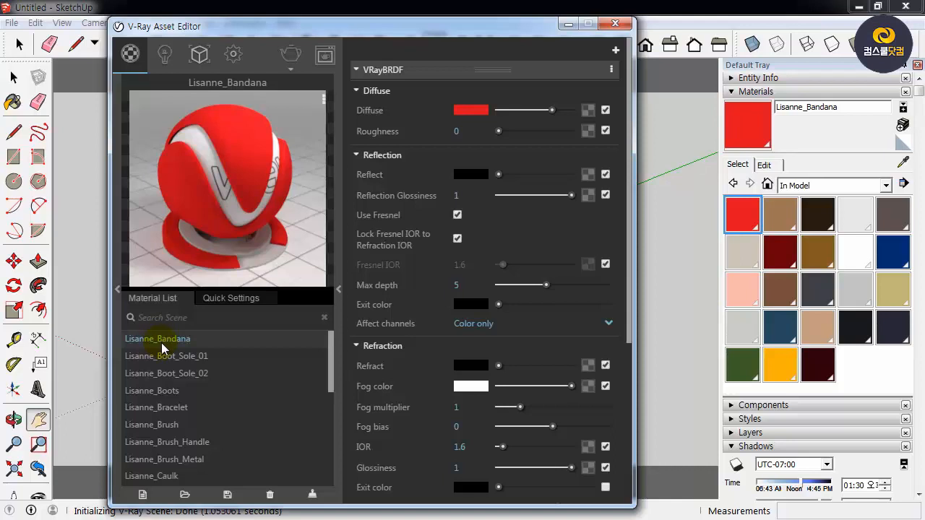
Step: Create a new Generic V-Ray material and rename it 연습1 in the material list
click(150, 498)
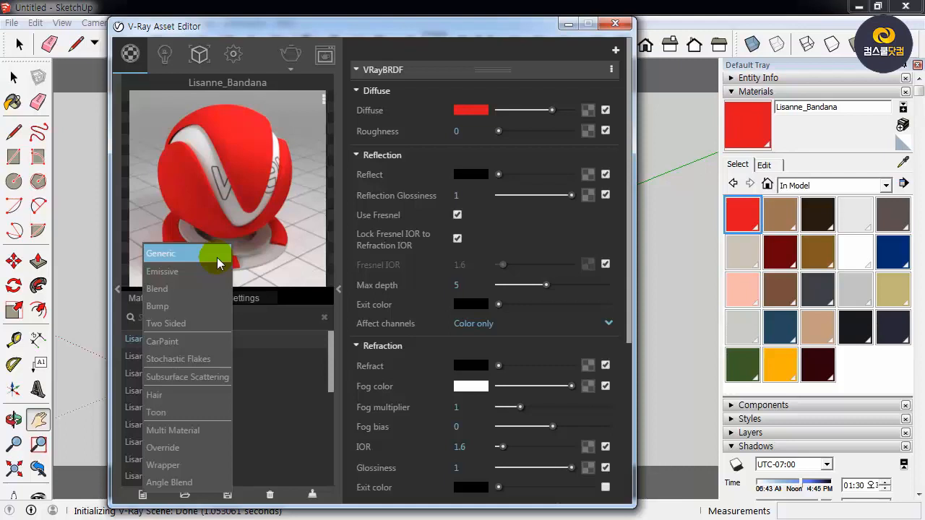
click(194, 253)
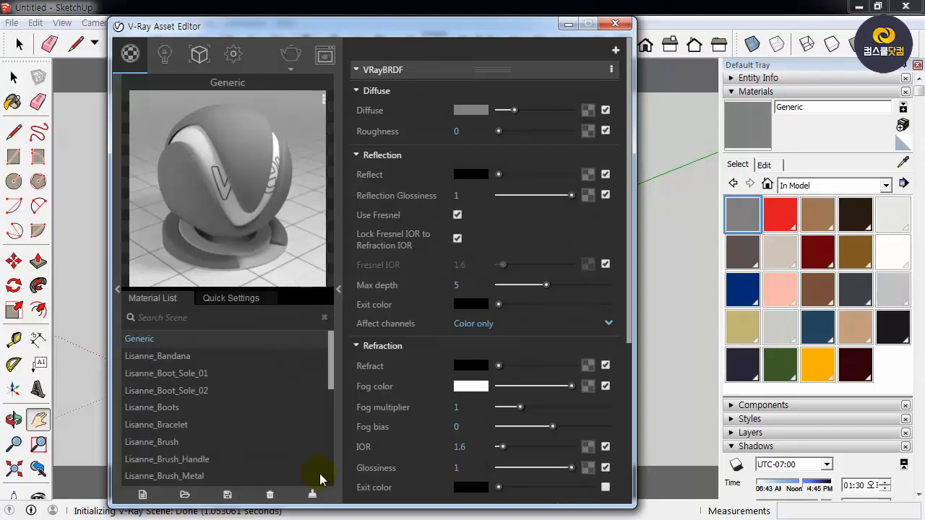
right_click(146, 341)
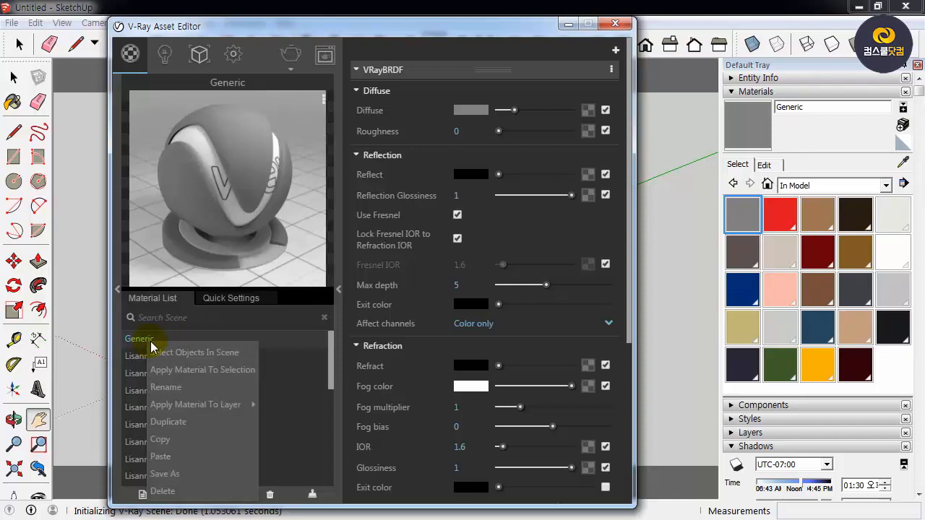
click(184, 396)
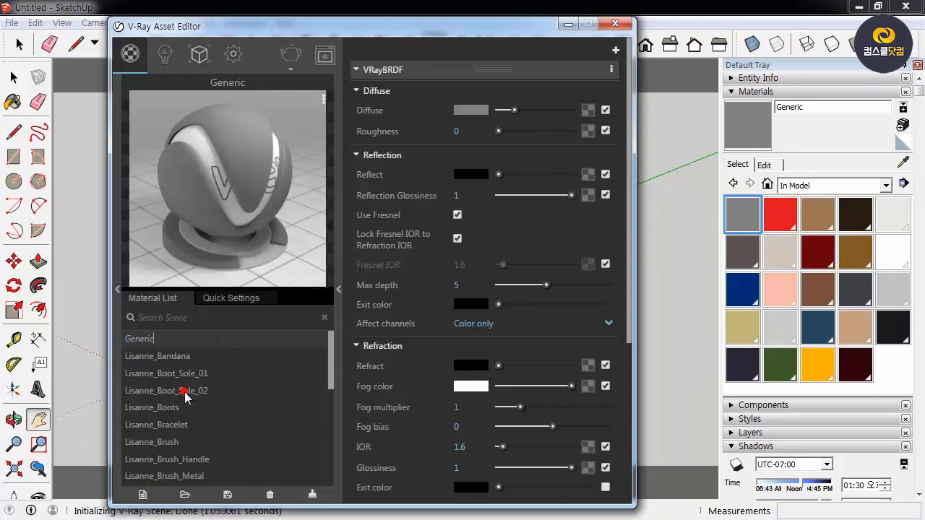
key(BackSpace)
key(BackSpace)
key(BackSpace)
key(BackSpace)
key(BackSpace)
key(BackSpace)
key(BackSpace)
text(의습)
text(1)
key(Return)
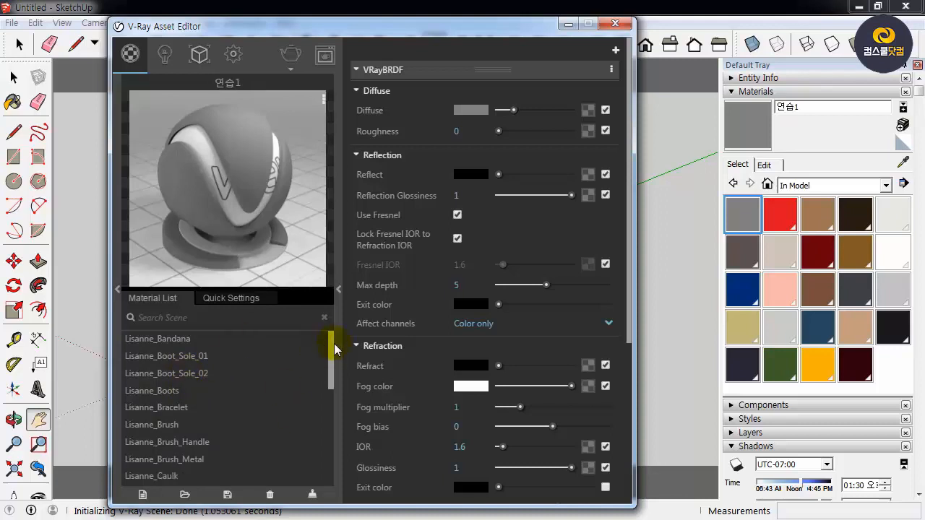
drag(329, 347, 329, 462)
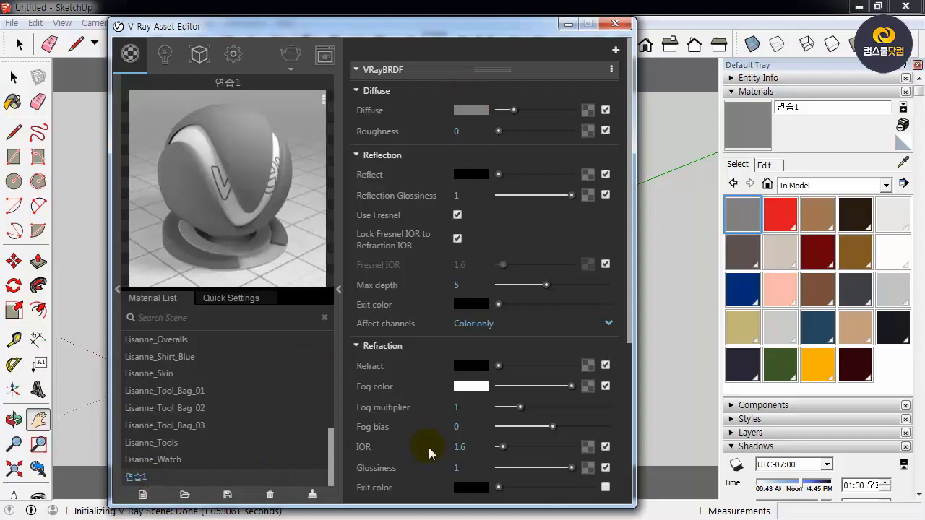
mouse_move(425, 469)
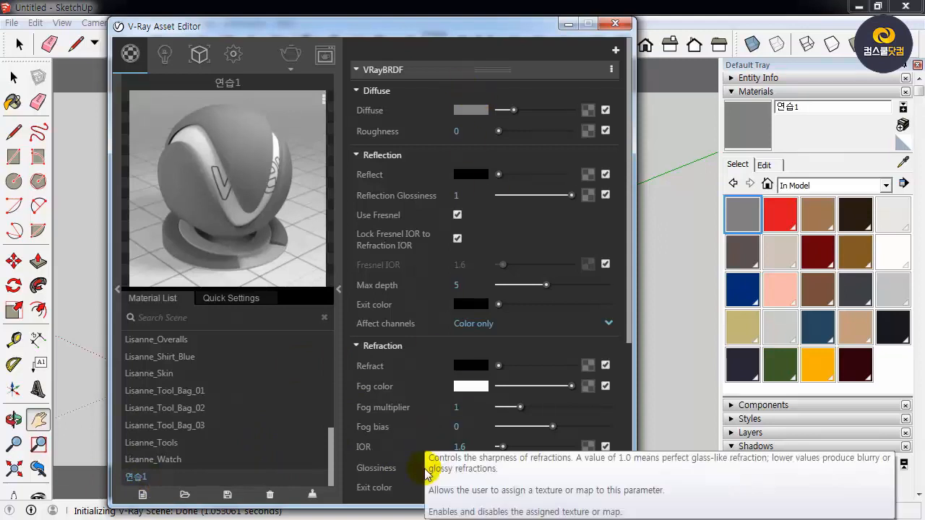